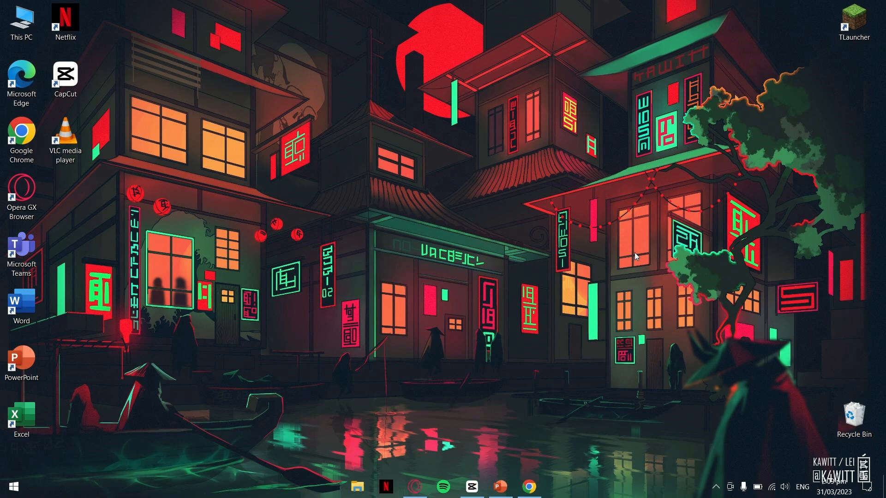
- Open Google Chrome, search for github and go to the GitHub website
{"action": "double_click", "coordinate": [21, 139]}
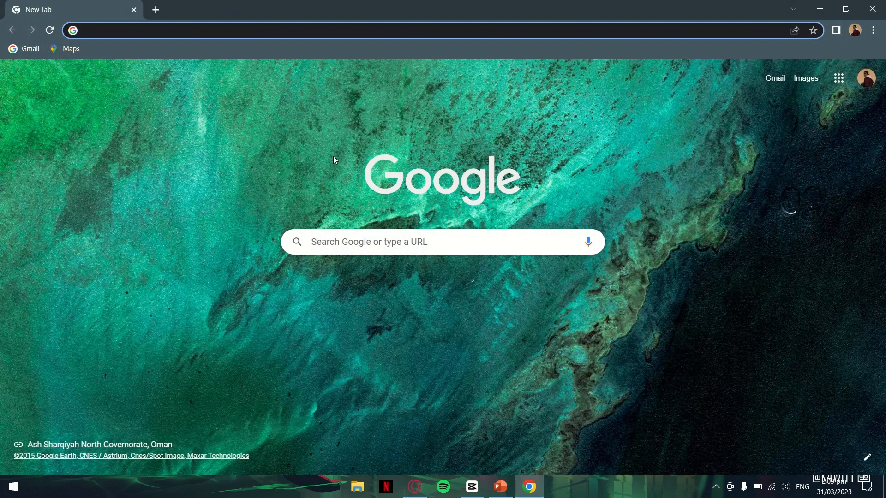
{"action": "type", "text": "github"}
{"action": "key", "text": "Return"}
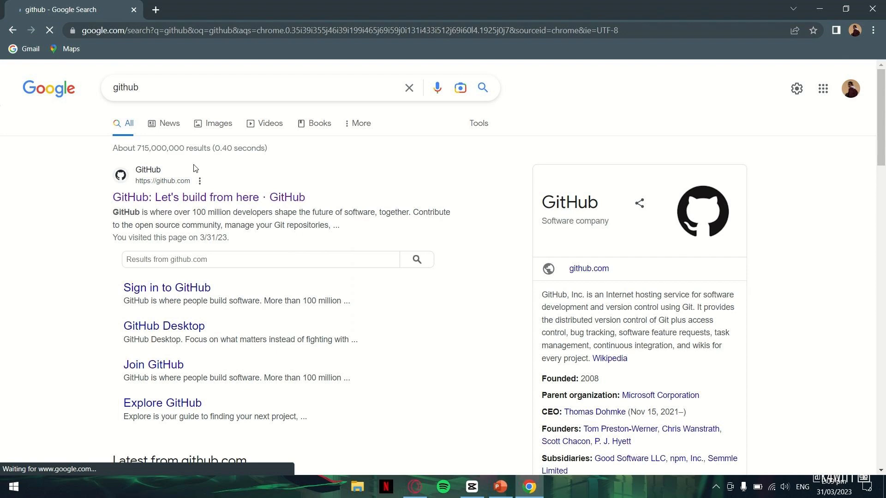
{"action": "left_click", "coordinate": [197, 199]}
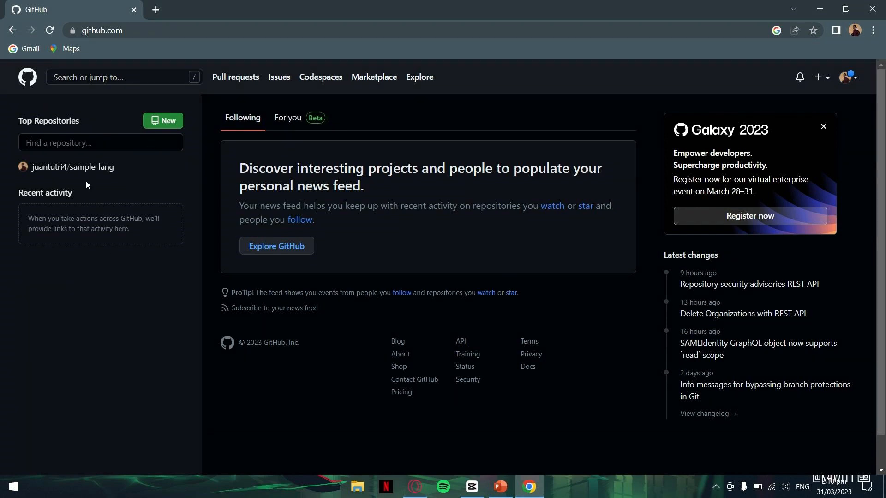
- Open the sample-lang repository and go to the Danger Zone in its general settings
{"action": "mouse_move", "coordinate": [69, 170]}
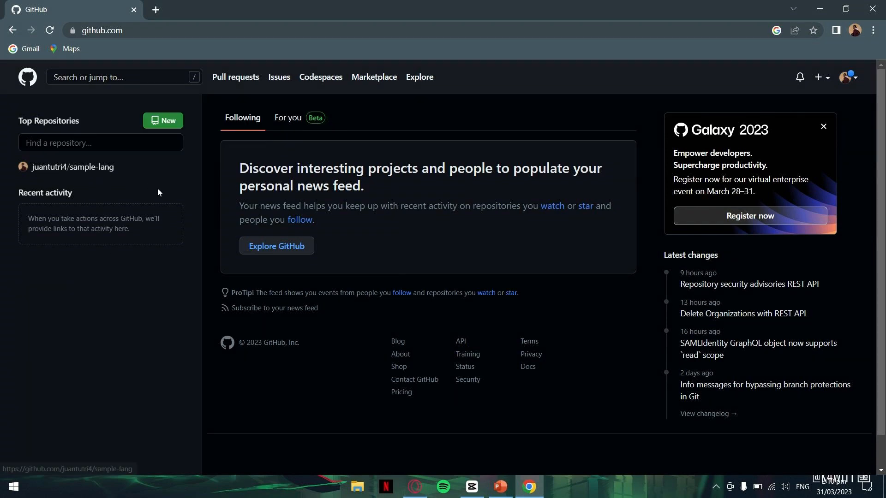
{"action": "left_click", "coordinate": [64, 171]}
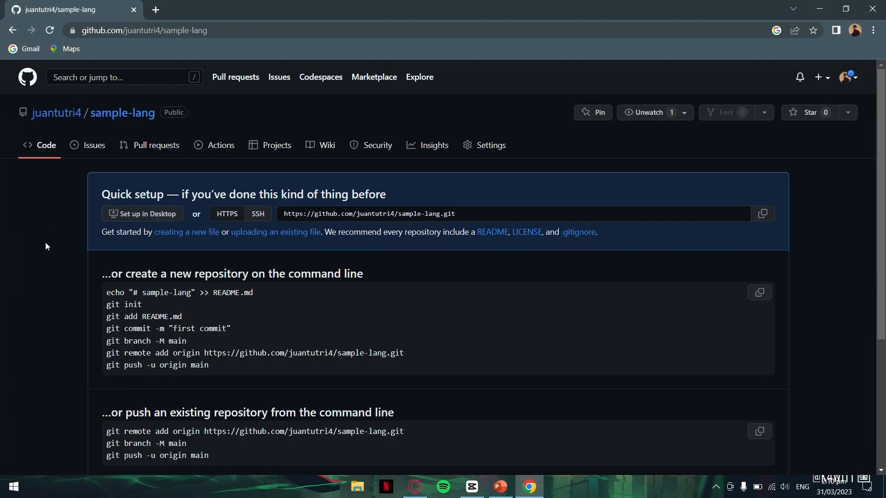
{"action": "left_click", "coordinate": [484, 145]}
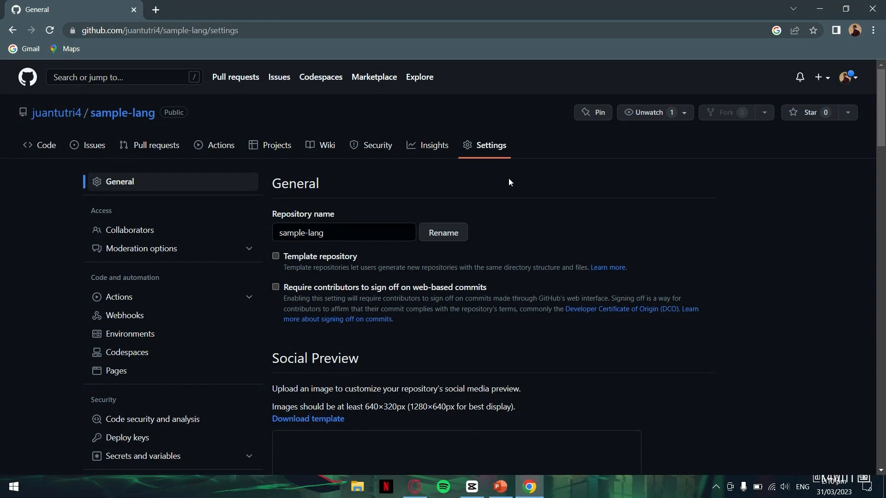
{"action": "scroll", "coordinate": [508, 182], "scroll_direction": "down", "scroll_amount": 14}
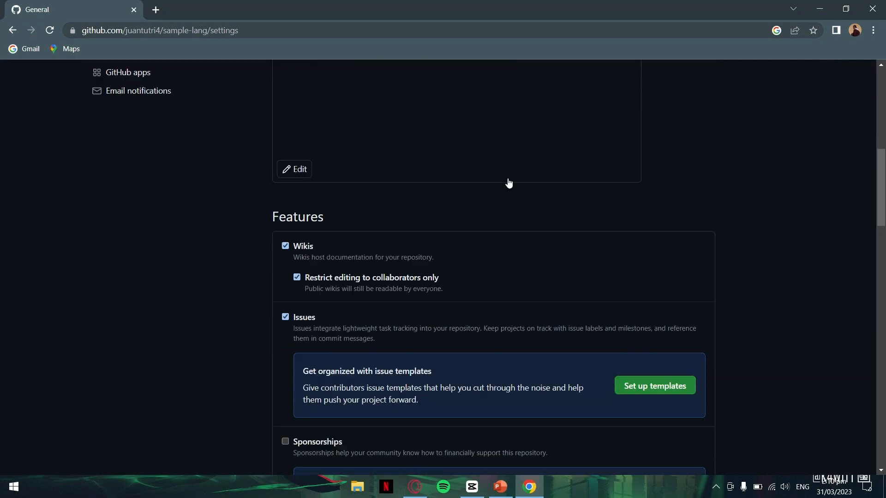
{"action": "scroll", "coordinate": [509, 183], "scroll_direction": "down", "scroll_amount": 15}
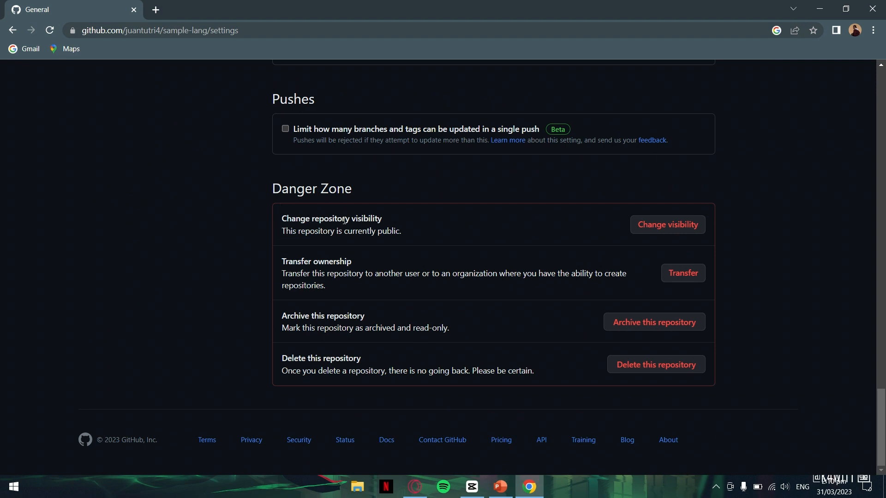
- Review the Danger Zone options for changing visibility, transferring ownership, archiving and deleting the repository
{"action": "left_click_drag", "start_coordinate": [287, 218], "coordinate": [394, 223]}
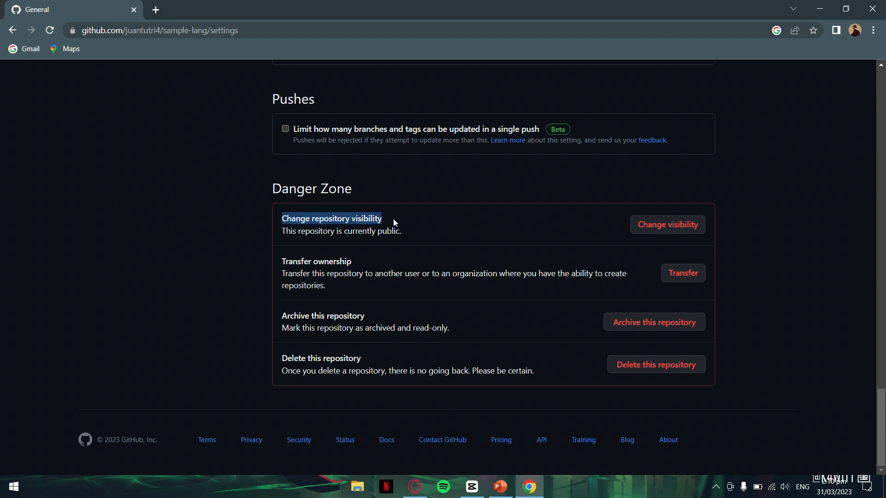
{"action": "left_click", "coordinate": [439, 227]}
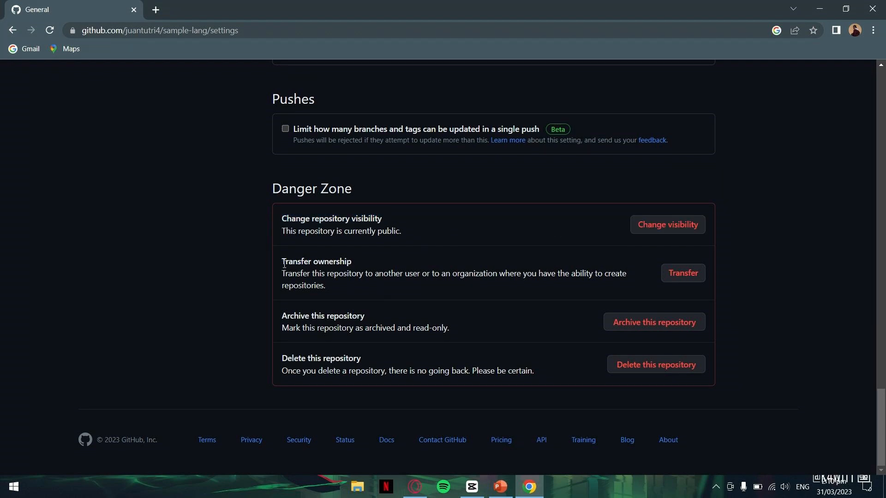
{"action": "left_click_drag", "start_coordinate": [282, 262], "coordinate": [374, 263]}
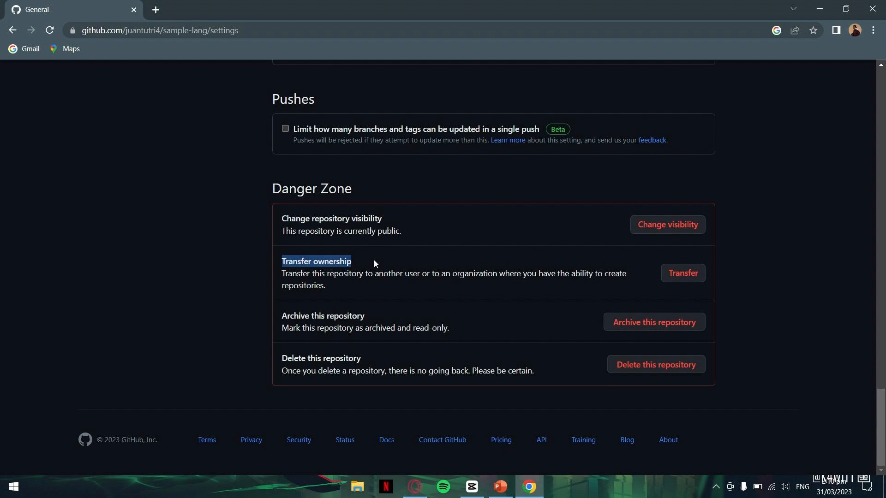
{"action": "left_click", "coordinate": [384, 260]}
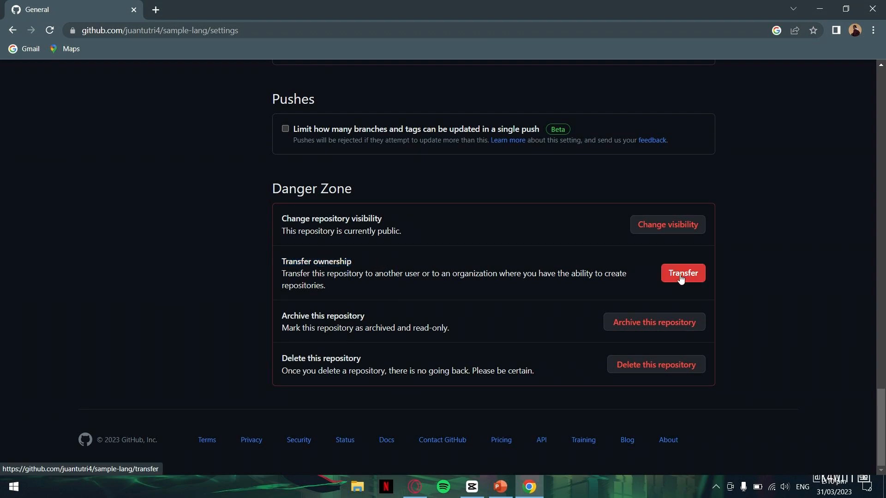
{"action": "left_click_drag", "start_coordinate": [279, 315], "coordinate": [388, 309]}
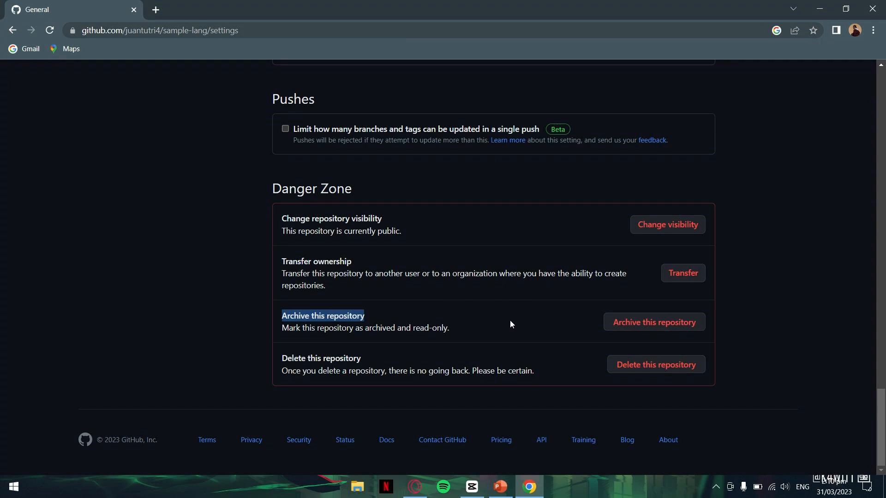
{"action": "left_click", "coordinate": [466, 326]}
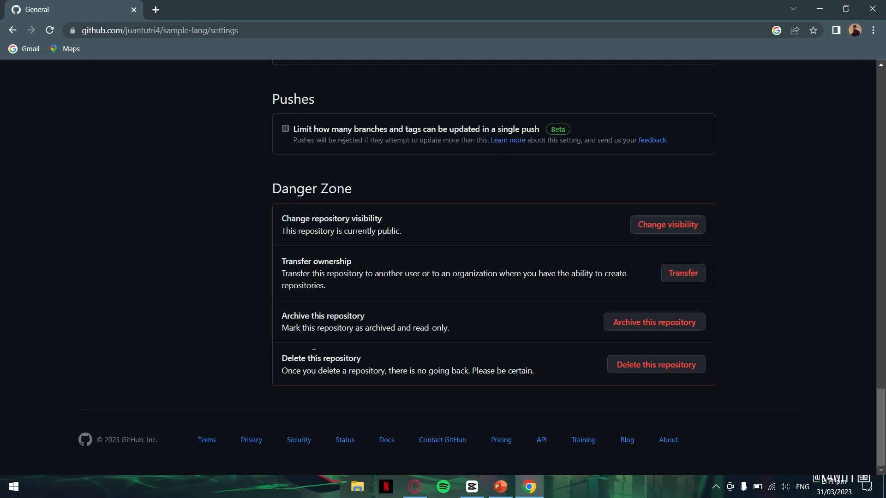
{"action": "left_click_drag", "start_coordinate": [284, 356], "coordinate": [549, 378]}
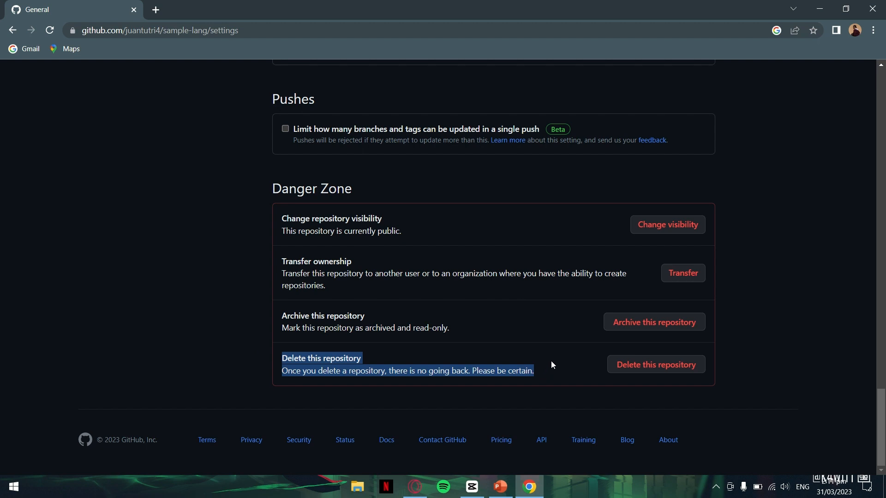
- Start deleting the sample-lang repository and read through the warning about the consequences
{"action": "left_click", "coordinate": [655, 364]}
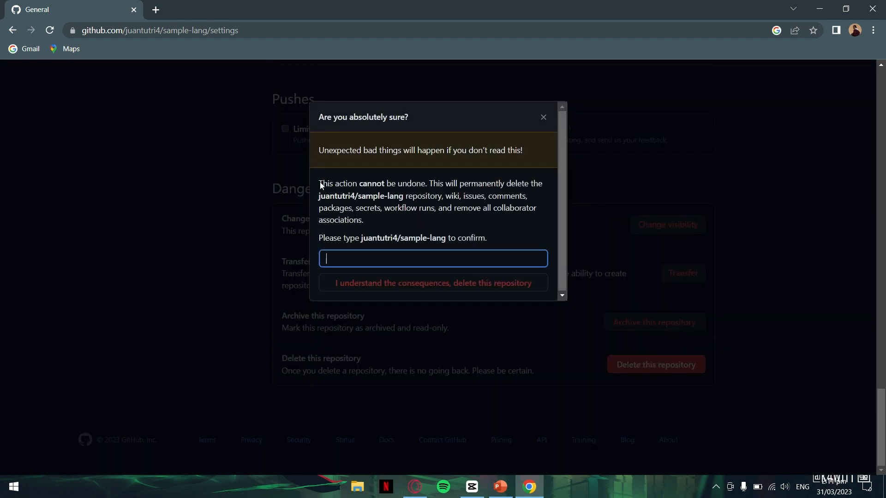
{"action": "left_click_drag", "start_coordinate": [318, 116], "coordinate": [431, 126]}
{"action": "left_click", "coordinate": [350, 182]}
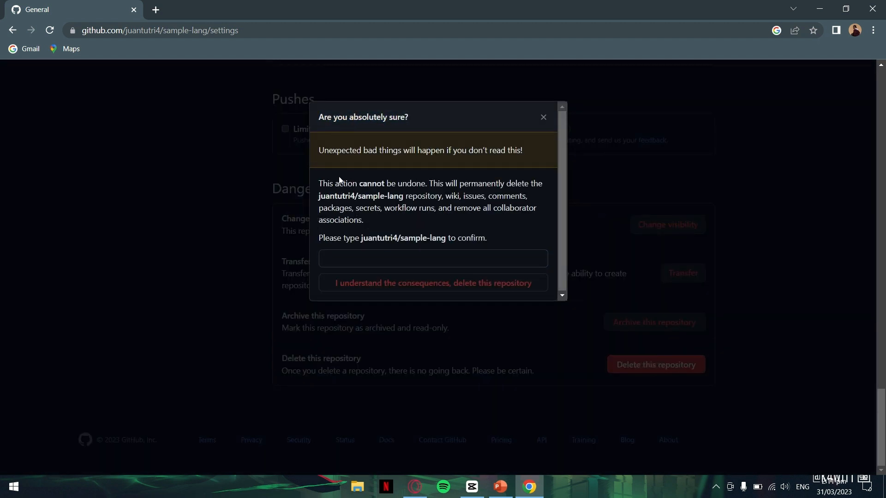
{"action": "left_click_drag", "start_coordinate": [319, 183], "coordinate": [381, 221]}
{"action": "left_click", "coordinate": [396, 220]}
- Enter the full owner and repository name as confirmation text, correct the owner part, and confirm deletion of sample-lang
{"action": "left_click", "coordinate": [410, 264]}
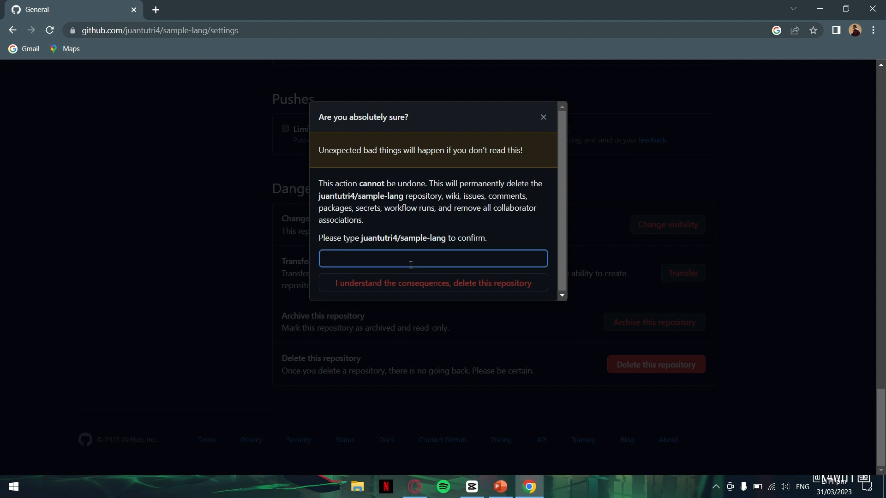
{"action": "type", "text": "juantutri/sample-lang"}
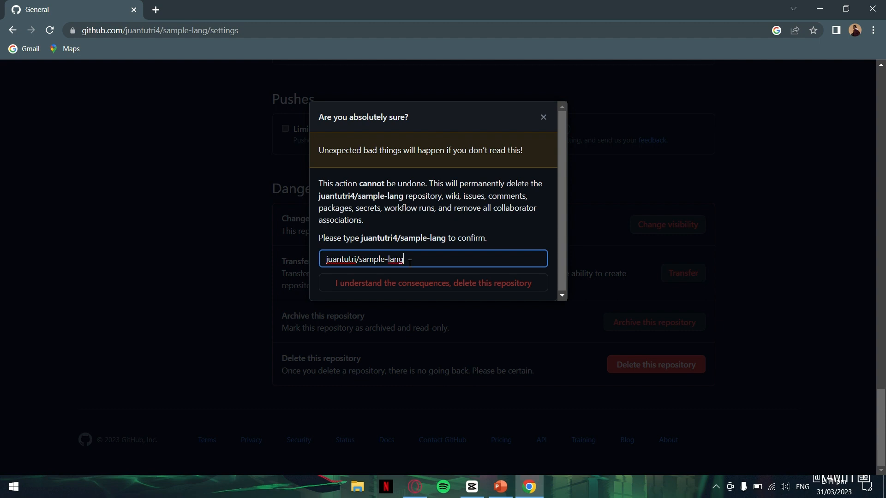
{"action": "left_click", "coordinate": [433, 285]}
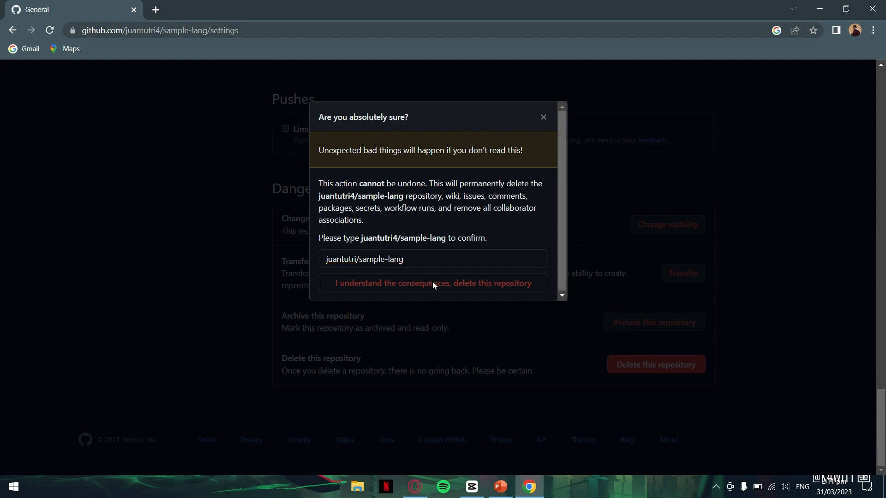
{"action": "left_click", "coordinate": [449, 264]}
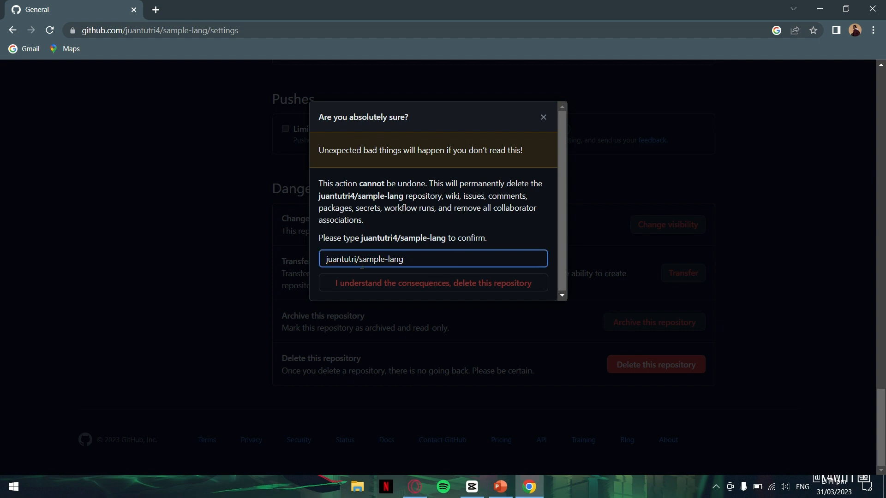
{"action": "key", "text": "Left"}
{"action": "key", "text": "Left"}
{"action": "key", "text": "Left"}
{"action": "key", "text": "Left"}
{"action": "key", "text": "Left"}
{"action": "key", "text": "Left"}
{"action": "key", "text": "Left"}
{"action": "key", "text": "Left"}
{"action": "key", "text": "Left"}
{"action": "key", "text": "Left"}
{"action": "key", "text": "Left"}
{"action": "key", "text": "Left"}
{"action": "type", "text": "4"}
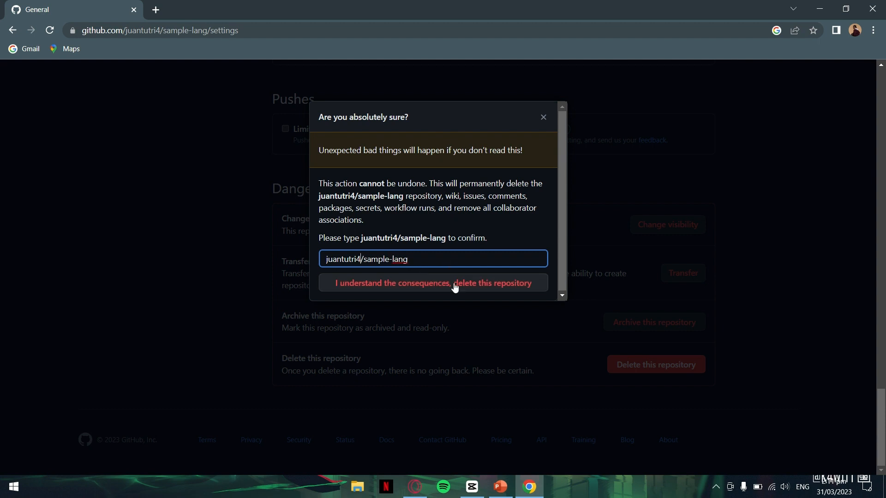
{"action": "left_click", "coordinate": [450, 283]}
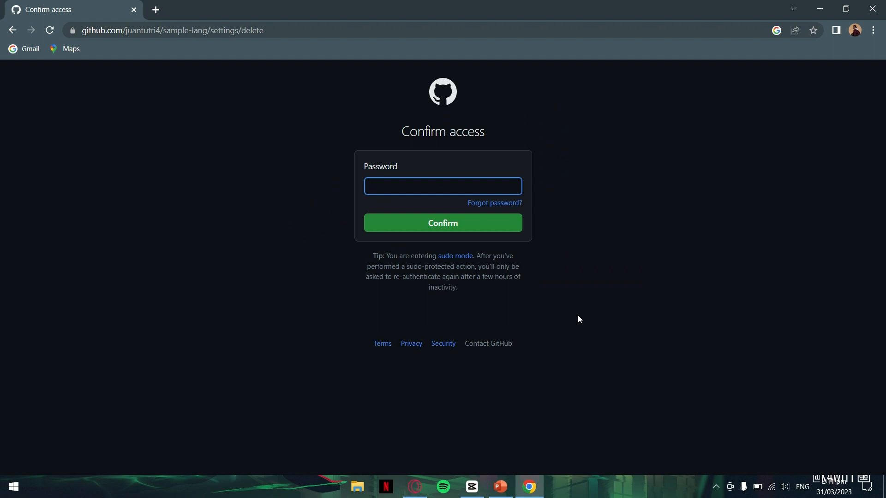
- Enter the account password and confirm access to authorize the repository deletion
{"action": "key", "text": "Caps_Lock"}
{"action": "key", "text": "Caps_Lock"}
{"action": "type", "text": "*********"}
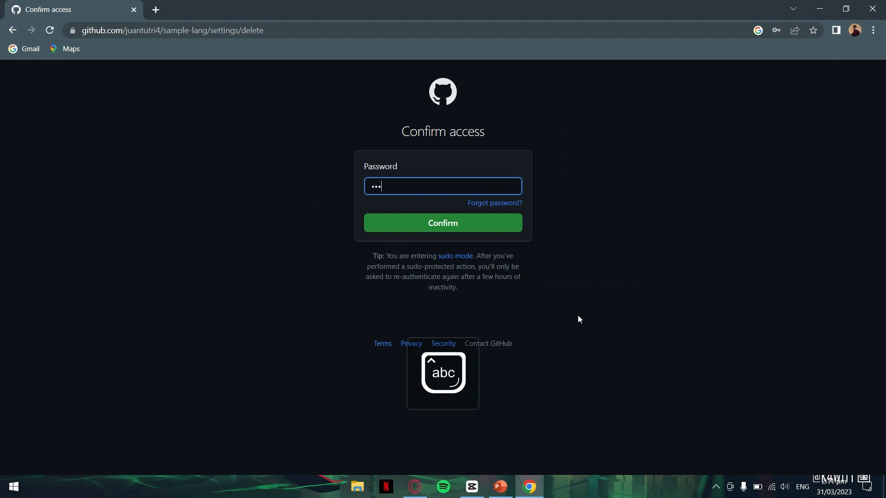
{"action": "type", "text": "**"}
{"action": "left_click", "coordinate": [470, 228]}
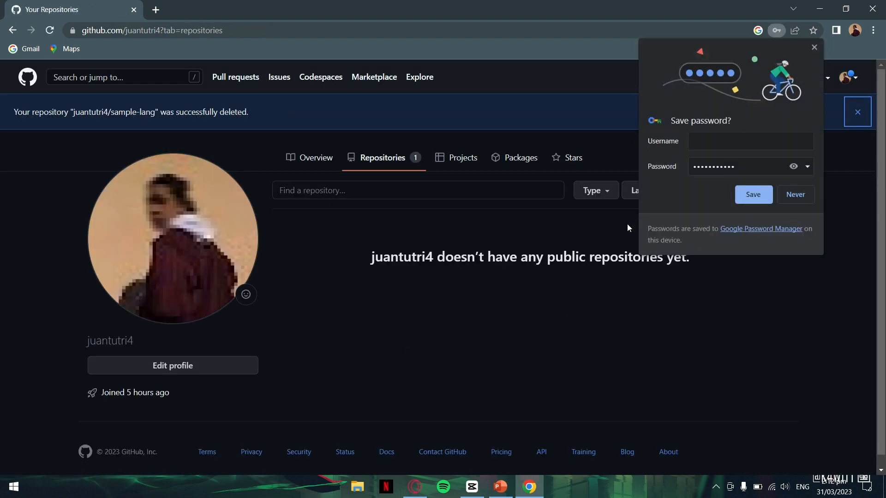
- Dismiss the browser's offer to save the password and return to the GitHub home dashboard
{"action": "left_click", "coordinate": [814, 47]}
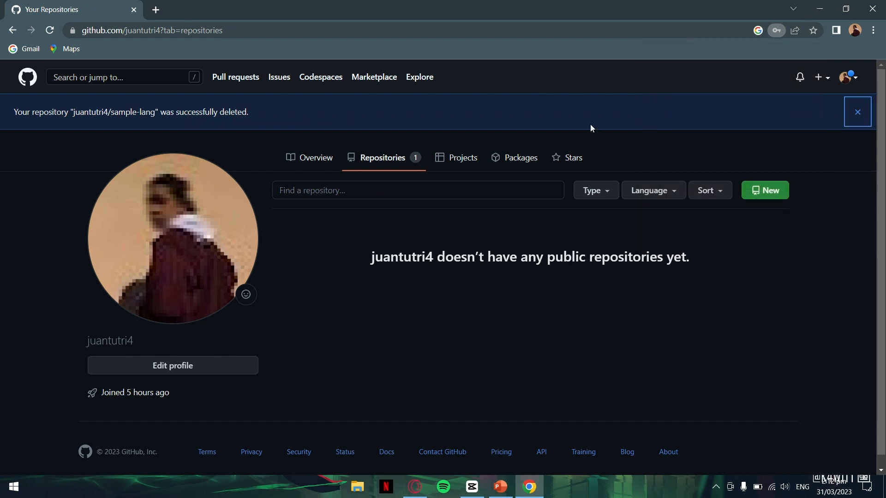
{"action": "left_click", "coordinate": [26, 78]}
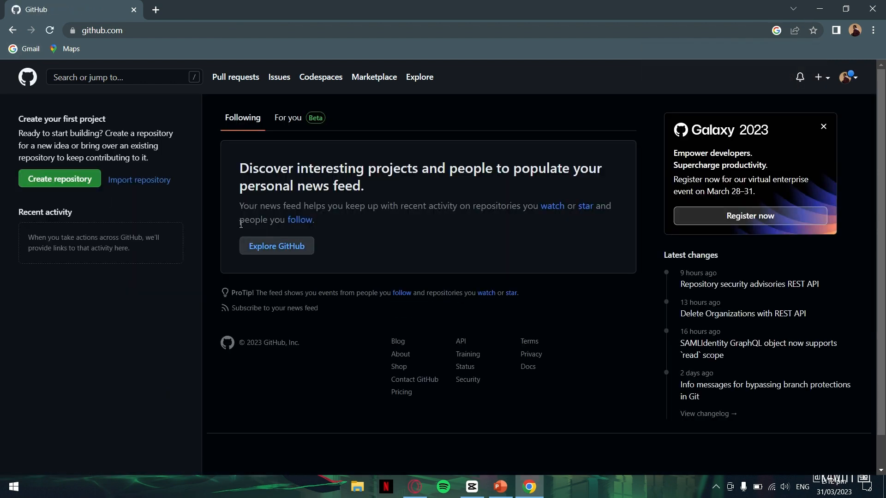